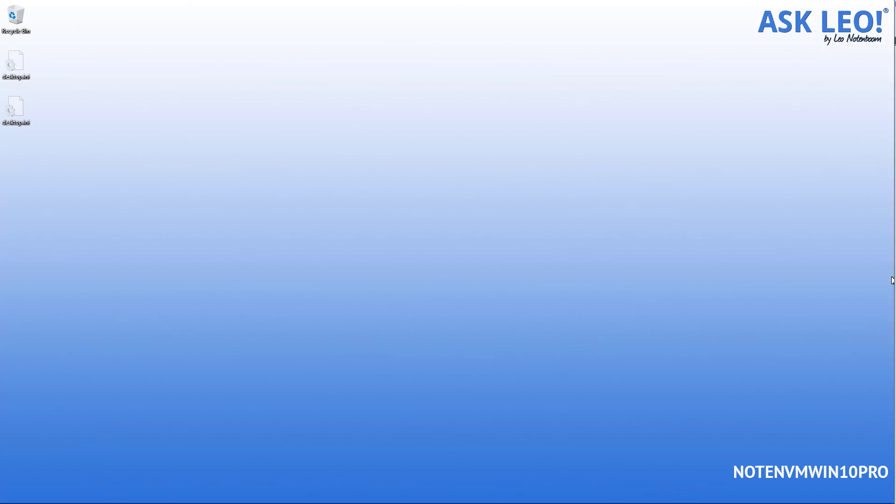
- Reveal the auto-hidden taskbar at the bottom edge and confirm the Start menu opens and closes
{"action": "key", "text": "super"}
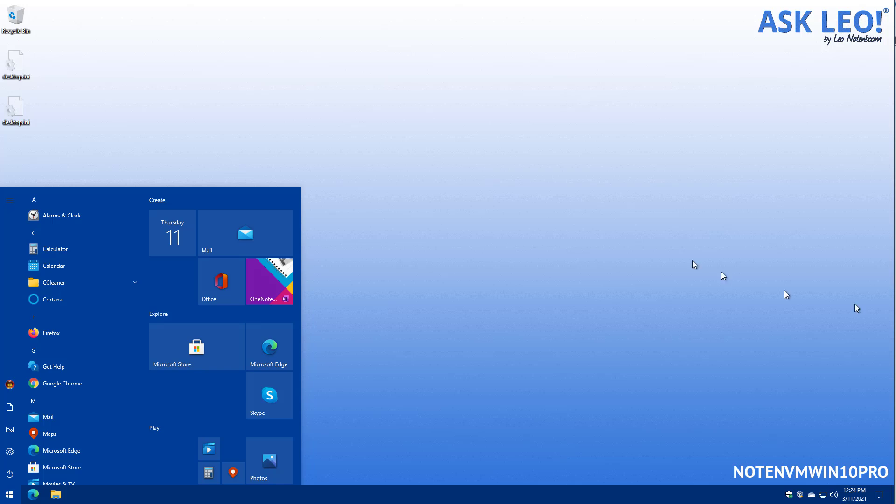
{"action": "left_click", "coordinate": [583, 221]}
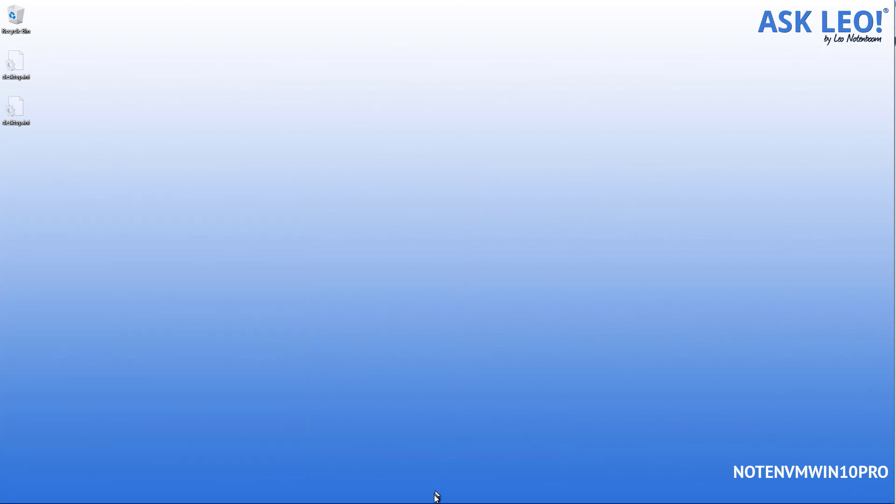
{"action": "mouse_move", "coordinate": [434, 503]}
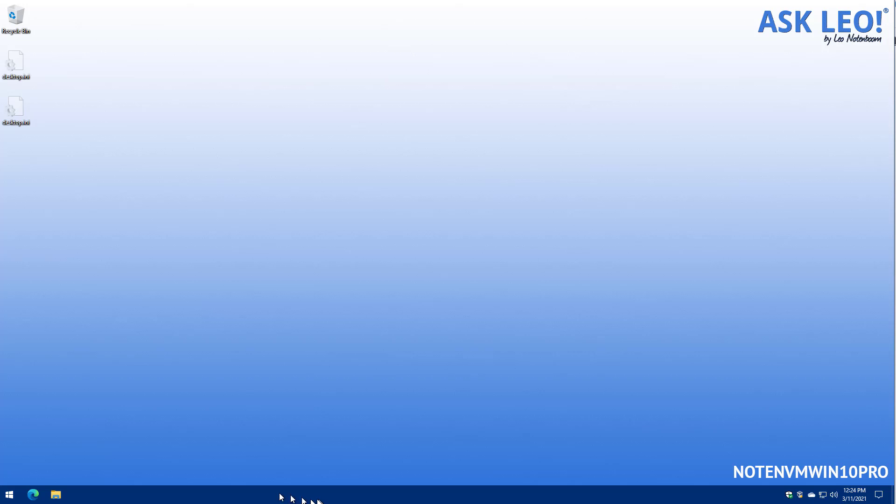
{"action": "left_click", "coordinate": [9, 495]}
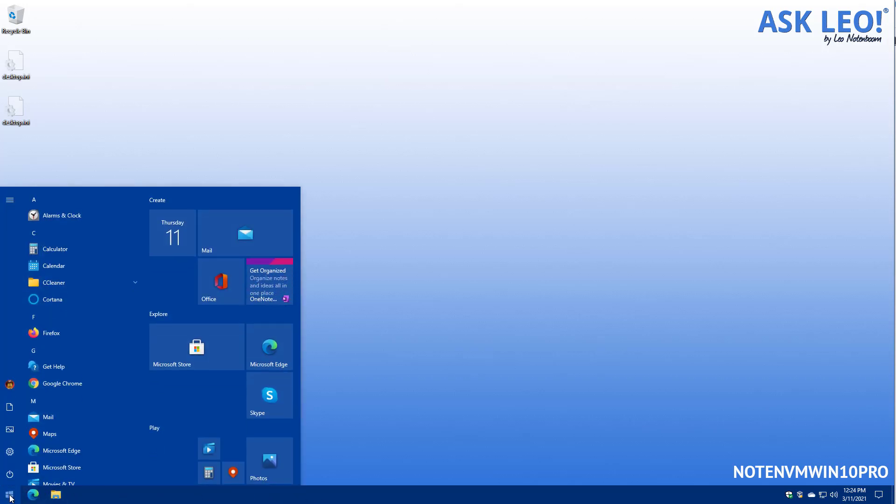
{"action": "left_click", "coordinate": [8, 495]}
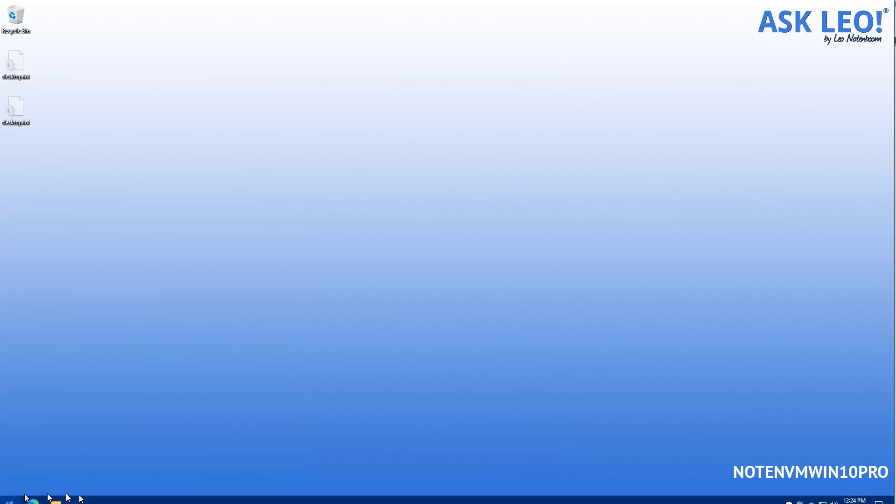
{"action": "right_click", "coordinate": [205, 498]}
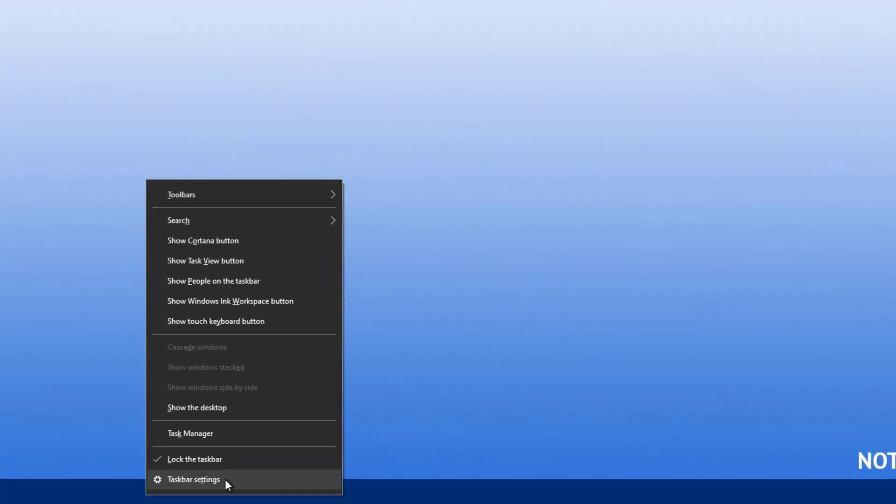
{"action": "left_click", "coordinate": [225, 481]}
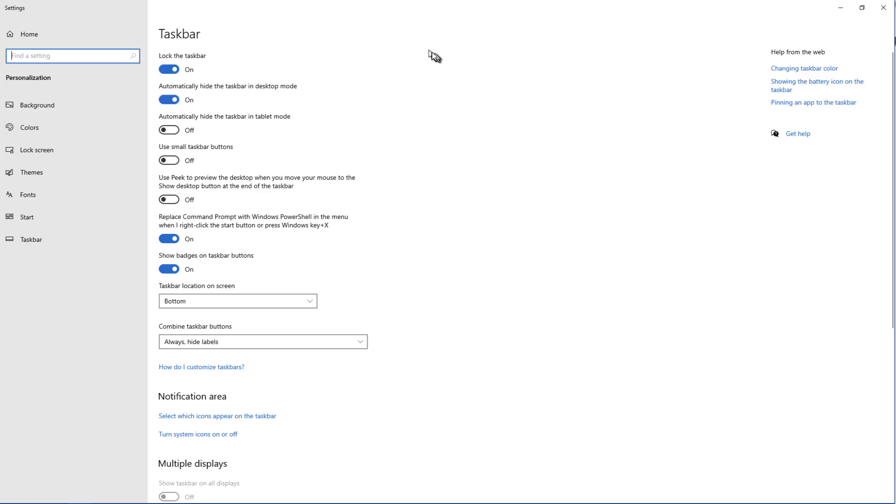
{"action": "left_click", "coordinate": [884, 8]}
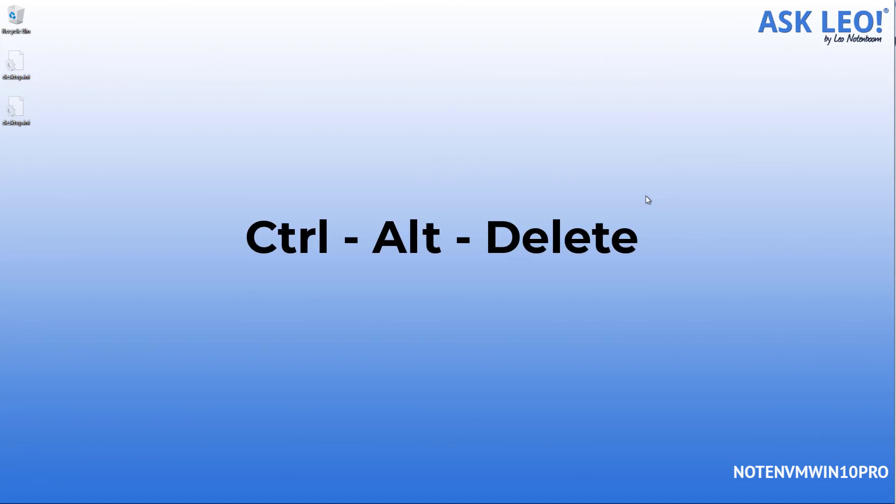
- Bring up the Ctrl+Alt+Delete security screen
{"action": "key", "text": "ctrl+alt+Delete"}
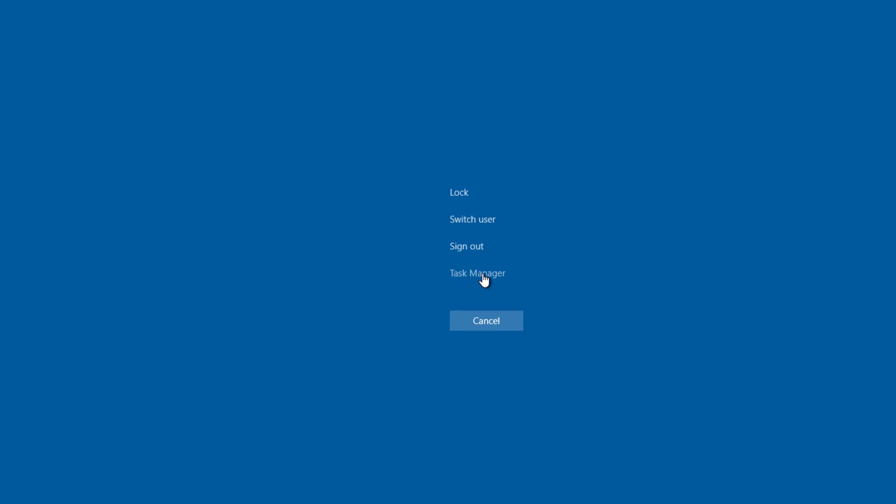
- Launch Task Manager with the full process list and centre its window
{"action": "left_click", "coordinate": [483, 274]}
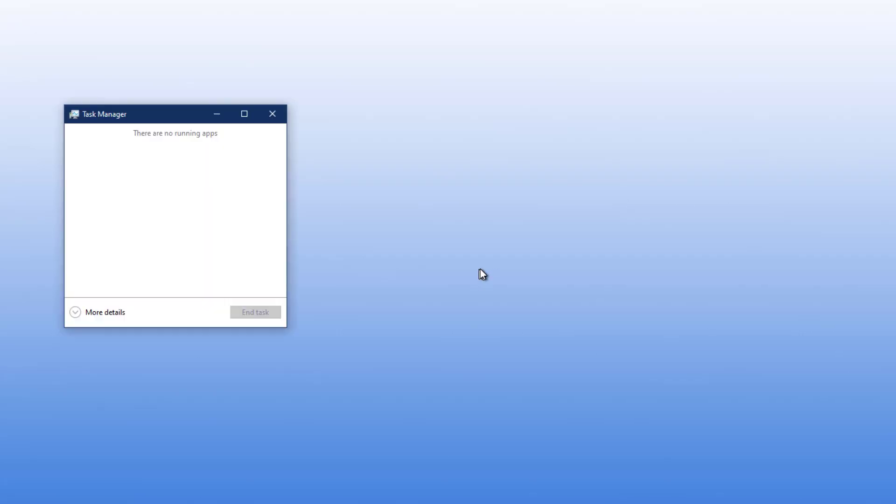
{"action": "left_click", "coordinate": [118, 312]}
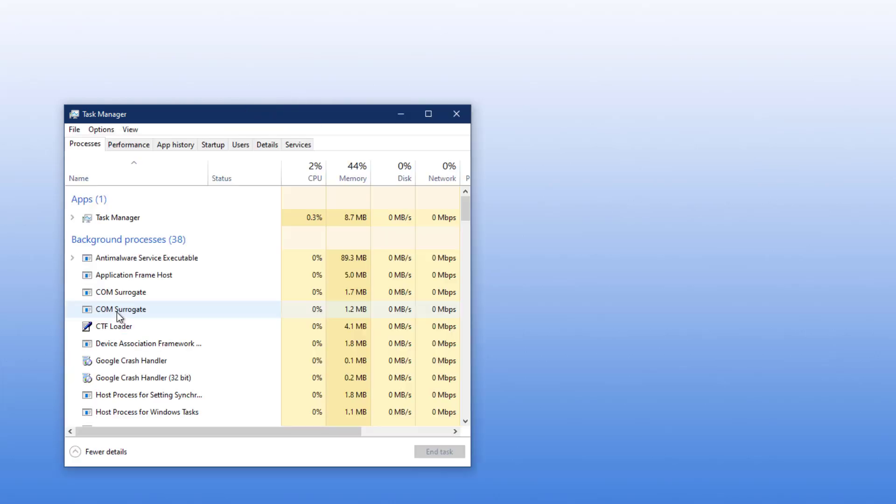
{"action": "left_click_drag", "start_coordinate": [292, 120], "coordinate": [475, 56]}
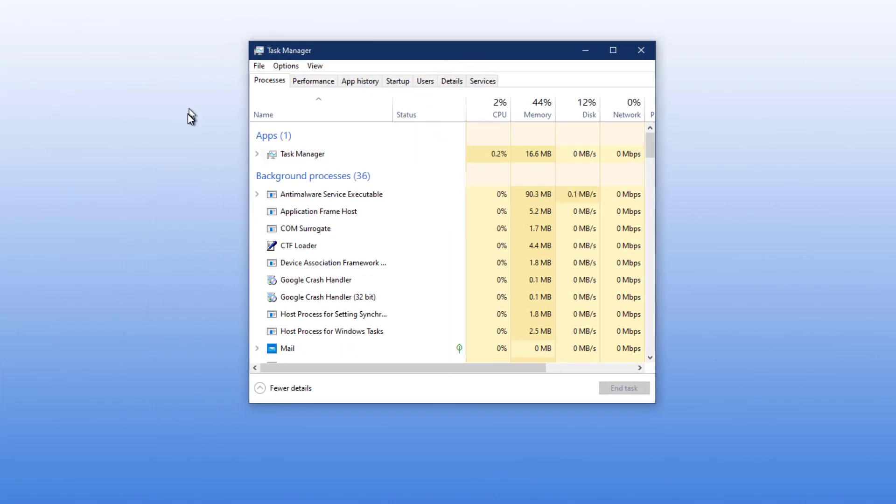
- Run 'explorer' as a new task from Task Manager's File menu
{"action": "left_click", "coordinate": [258, 66]}
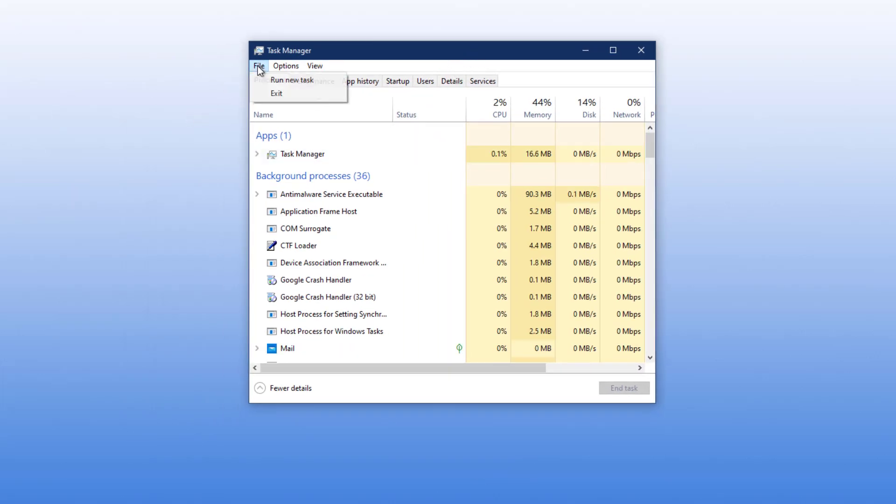
{"action": "left_click", "coordinate": [292, 80]}
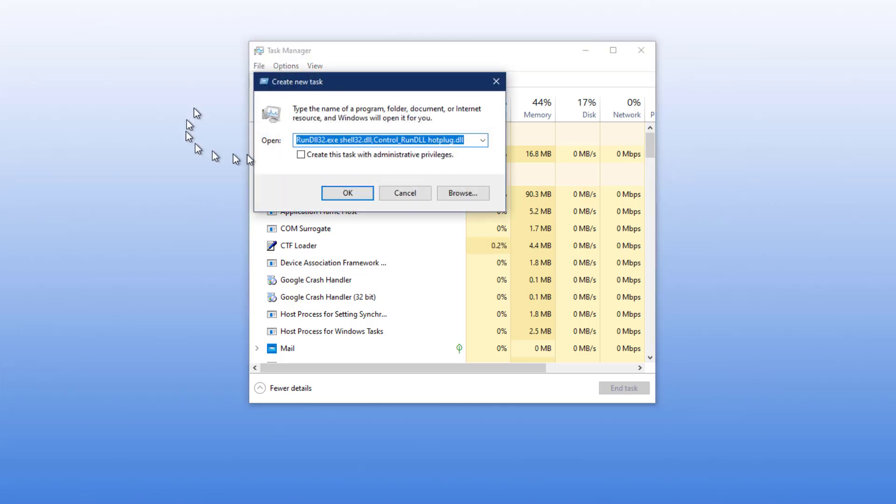
{"action": "type", "text": "expl"}
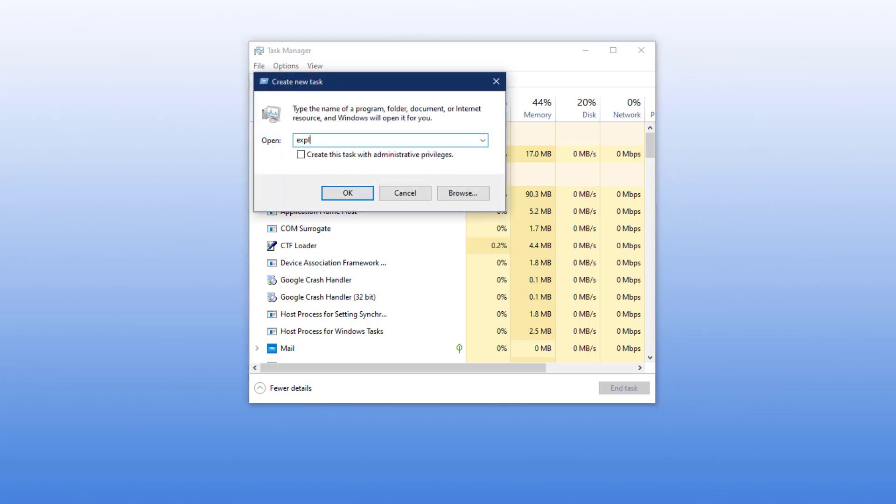
{"action": "type", "text": "orer"}
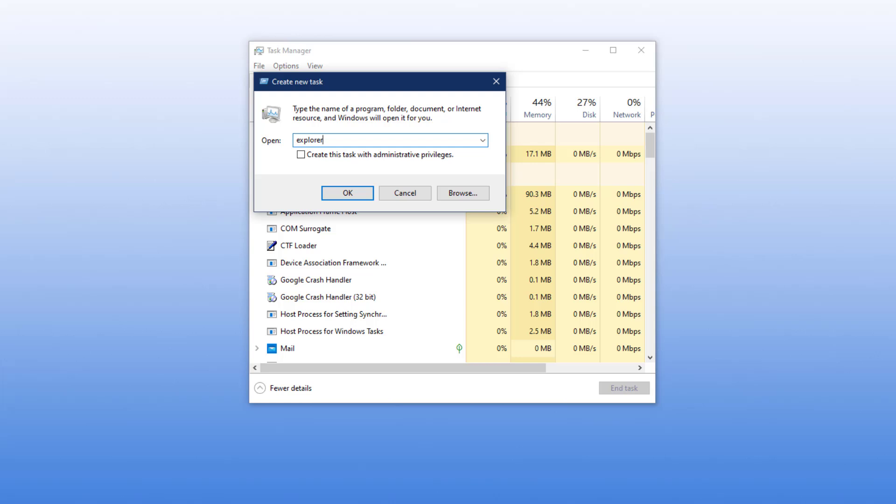
{"action": "left_click", "coordinate": [355, 193]}
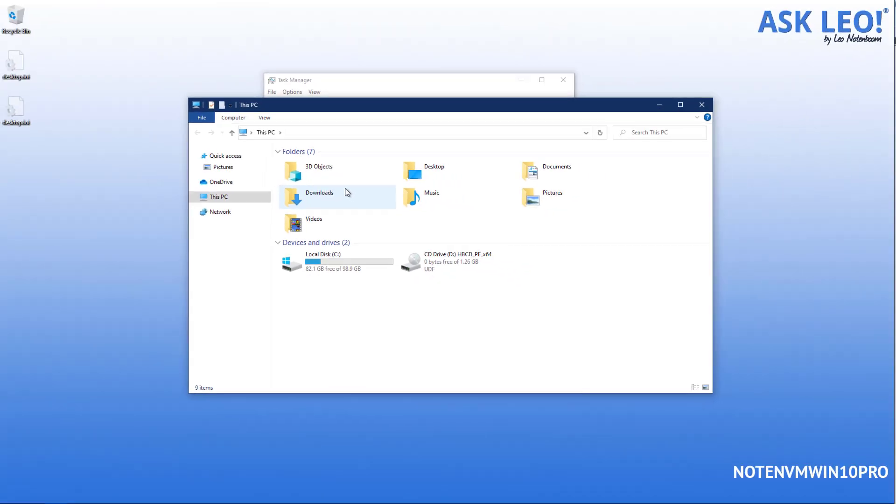
- Close the This PC File Explorer window, leaving Task Manager visible
{"action": "left_click", "coordinate": [702, 104]}
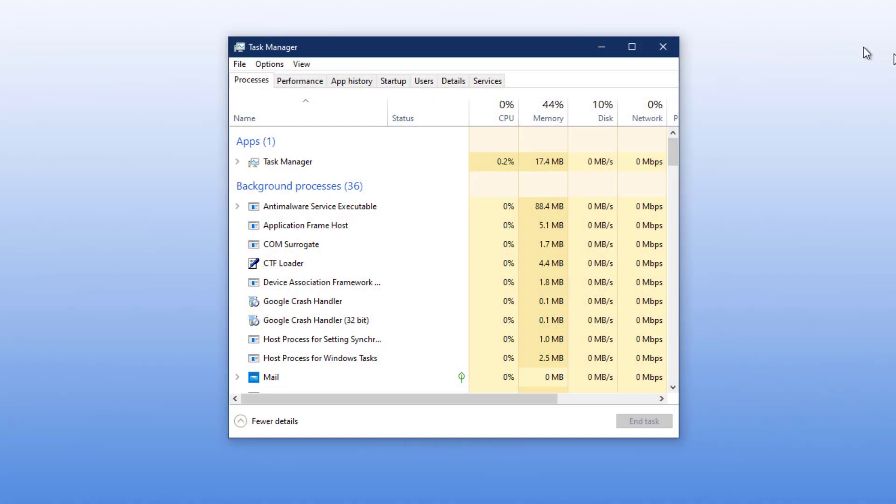
- Paste the %ProgramFiles%\Windows Defender\MpCmdRun.exe scan command into a new Task Manager task
{"action": "left_click", "coordinate": [243, 63]}
{"action": "mouse_move", "coordinate": [269, 64]}
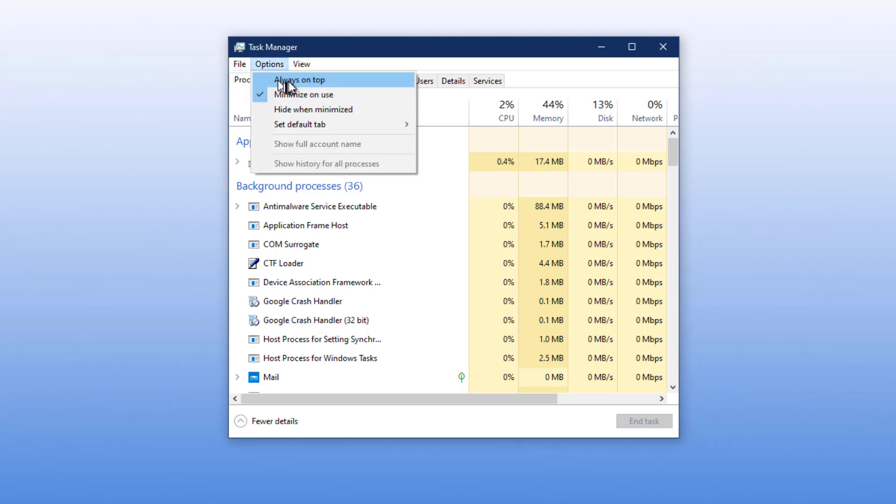
{"action": "mouse_move", "coordinate": [237, 68]}
{"action": "left_click", "coordinate": [251, 81]}
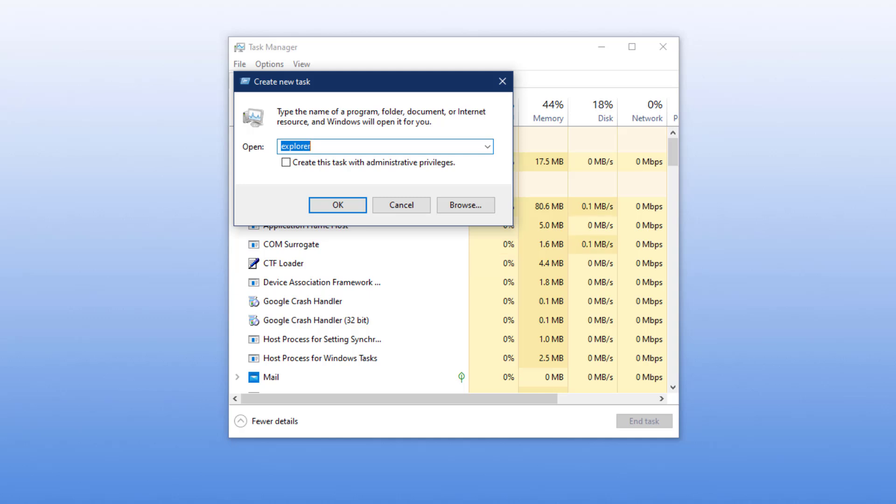
{"action": "key", "text": "ctrl+v"}
{"action": "key", "text": "Right"}
{"action": "key", "text": "Right"}
{"action": "key", "text": "Right"}
{"action": "key", "text": "Right"}
{"action": "key", "text": "Right"}
{"action": "key", "text": "Right"}
{"action": "key", "text": "Right"}
{"action": "key", "text": "Right"}
{"action": "key", "text": "Right"}
{"action": "key", "text": "Right"}
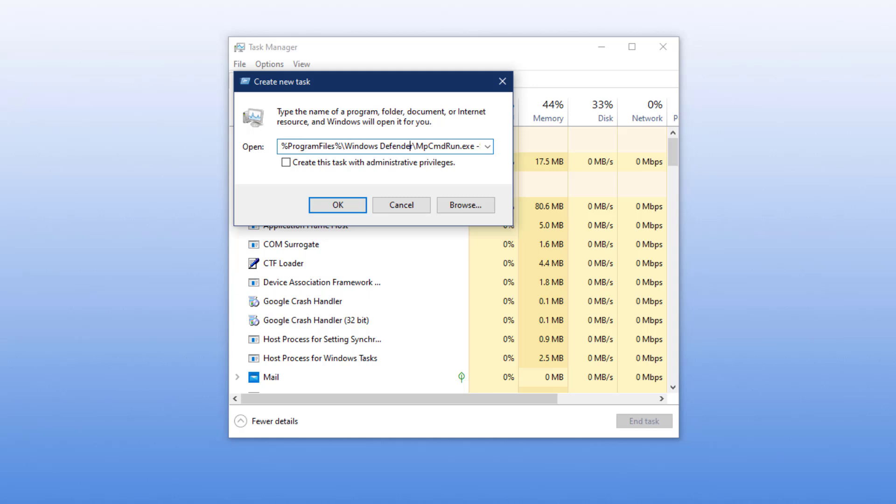
- Run 'MpCmdRun.exe -Scan -ScanType 2' as administrator to start the Defender full scan
{"action": "key", "text": "Right"}
{"action": "key", "text": "Right"}
{"action": "key", "text": "Right"}
{"action": "key", "text": "Right"}
{"action": "key", "text": "Right"}
{"action": "key", "text": "Right"}
{"action": "key", "text": "Right"}
{"action": "key", "text": "Right"}
{"action": "key", "text": "Right"}
{"action": "key", "text": "Right"}
{"action": "key", "text": "Right"}
{"action": "key", "text": "Right"}
{"action": "key", "text": "Right"}
{"action": "key", "text": "Right"}
{"action": "key", "text": "Right"}
{"action": "key", "text": "Right"}
{"action": "key", "text": "Right"}
{"action": "key", "text": "Right"}
{"action": "key", "text": "Right"}
{"action": "key", "text": "Right"}
{"action": "key", "text": "Right"}
{"action": "key", "text": "Right"}
{"action": "key", "text": "Right"}
{"action": "key", "text": "Right"}
{"action": "key", "text": "Right"}
{"action": "key", "text": "Right"}
{"action": "key", "text": "Right"}
{"action": "key", "text": "Right"}
{"action": "key", "text": "Right"}
{"action": "key", "text": "Right"}
{"action": "key", "text": "Right"}
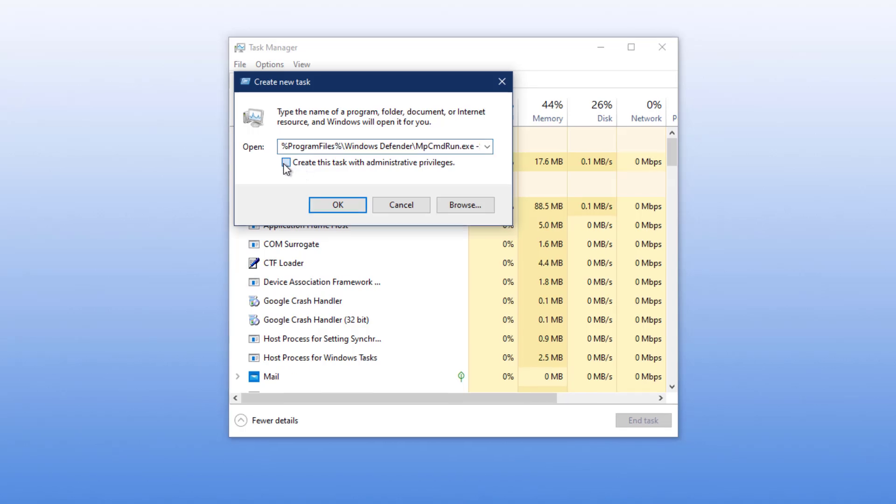
{"action": "left_click", "coordinate": [286, 163]}
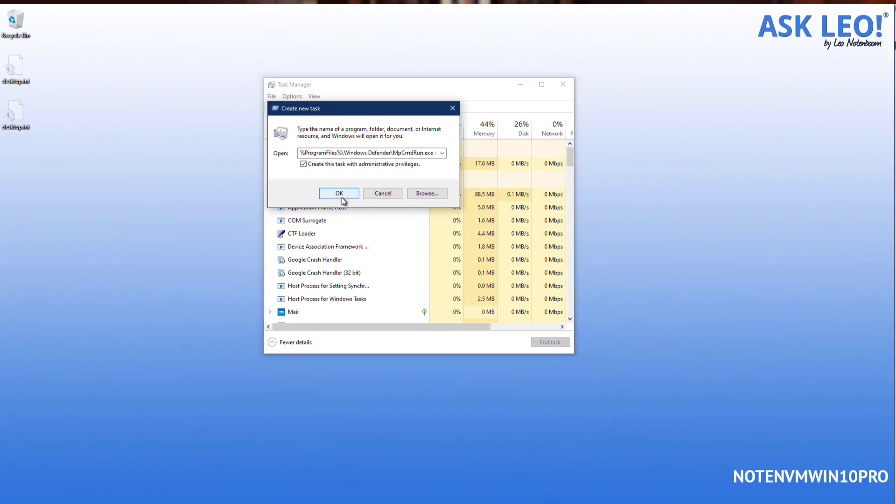
{"action": "left_click", "coordinate": [338, 204]}
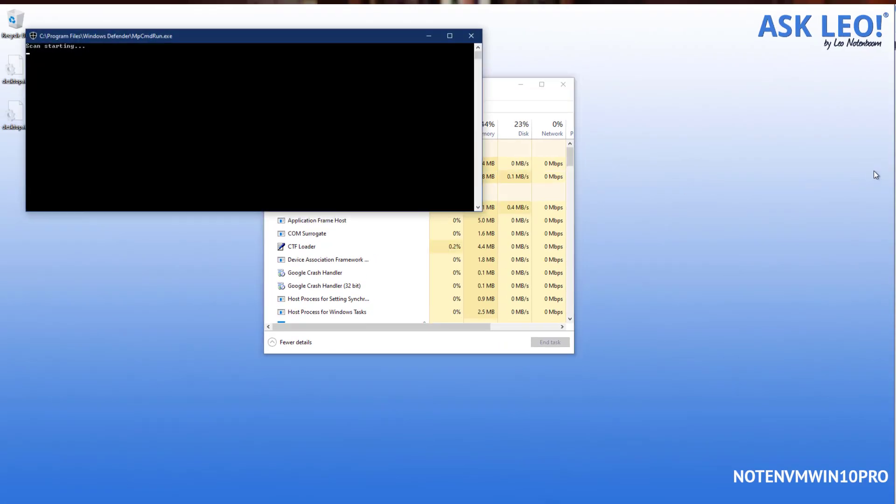